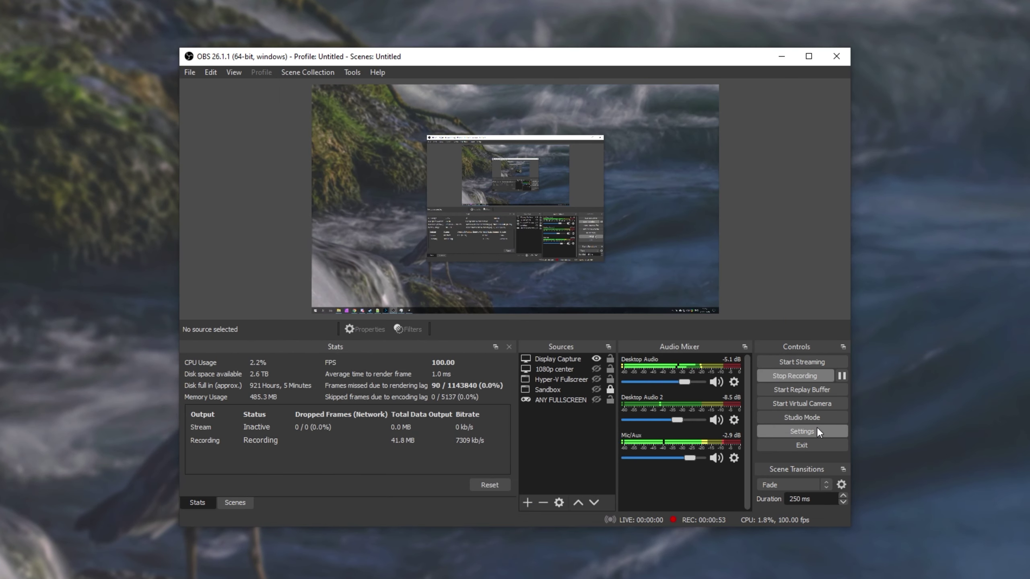
- Open OBS Studio's Advanced settings page to view the NV12, 709 and Full color options
{"action": "left_click", "coordinate": [816, 431]}
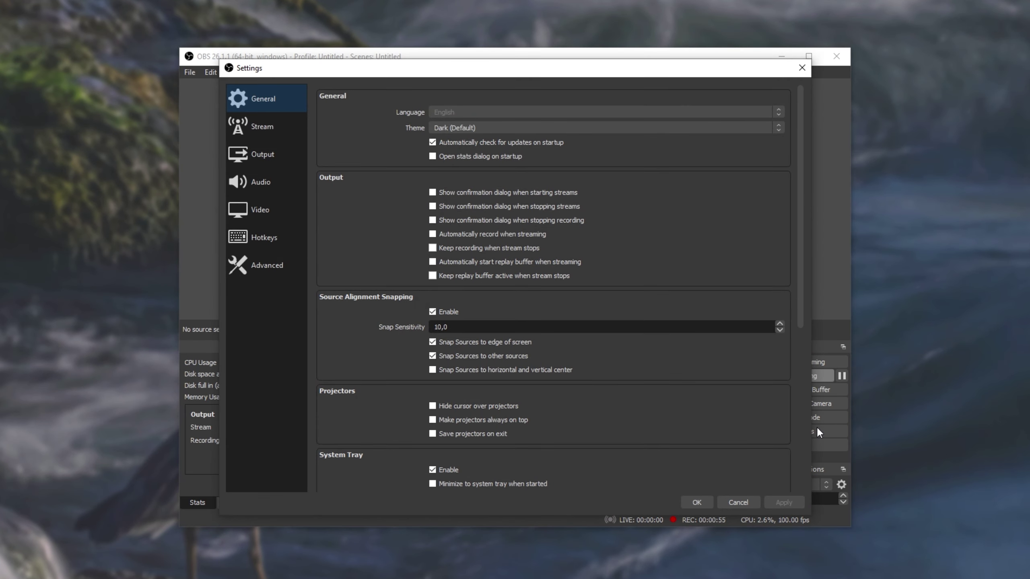
{"action": "left_click", "coordinate": [244, 264]}
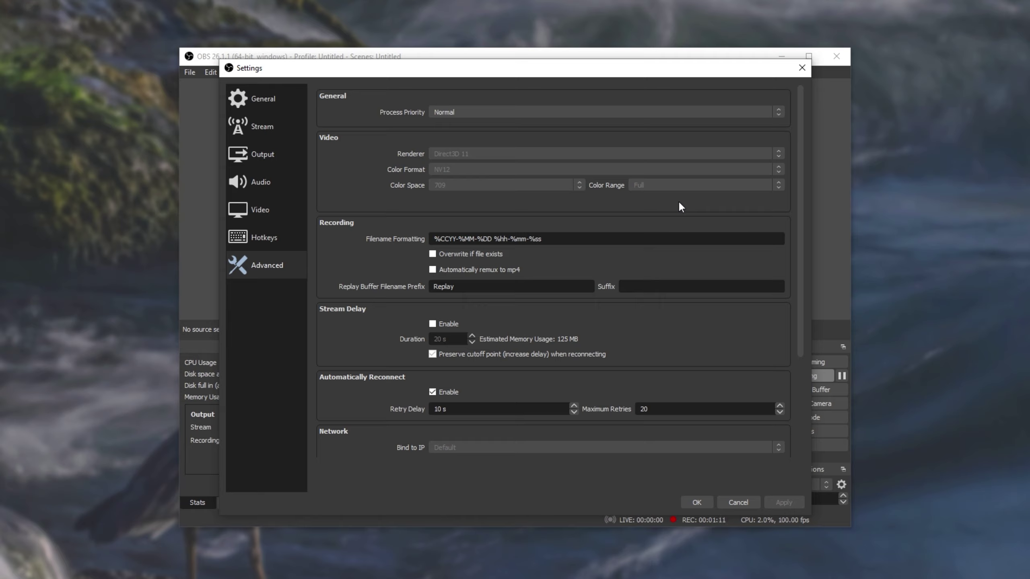
- In NVIDIA Control Panel's Change Resolution page, keep Output dynamic range set to Full
{"action": "right_click", "coordinate": [867, 255]}
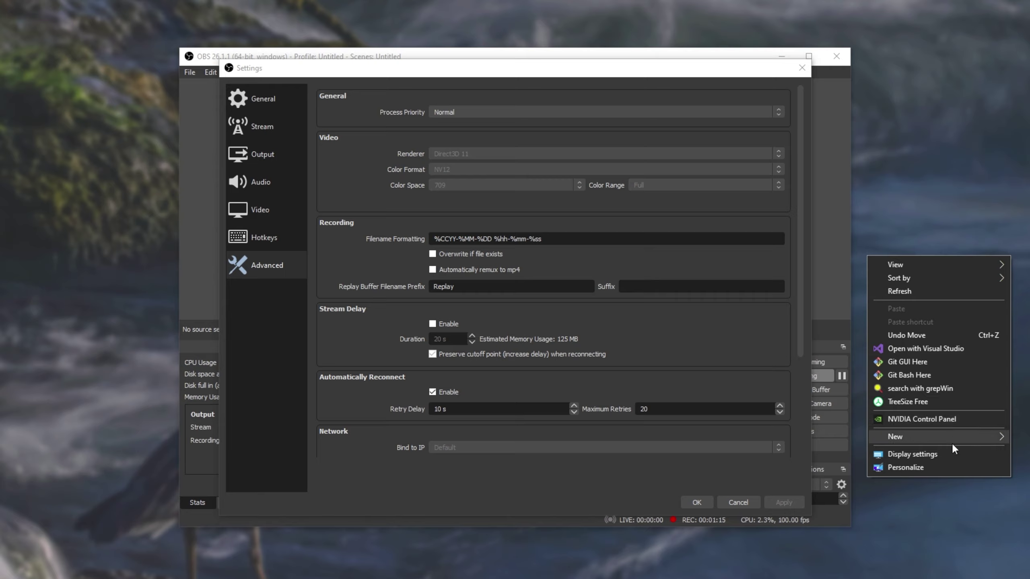
{"action": "left_click", "coordinate": [933, 418]}
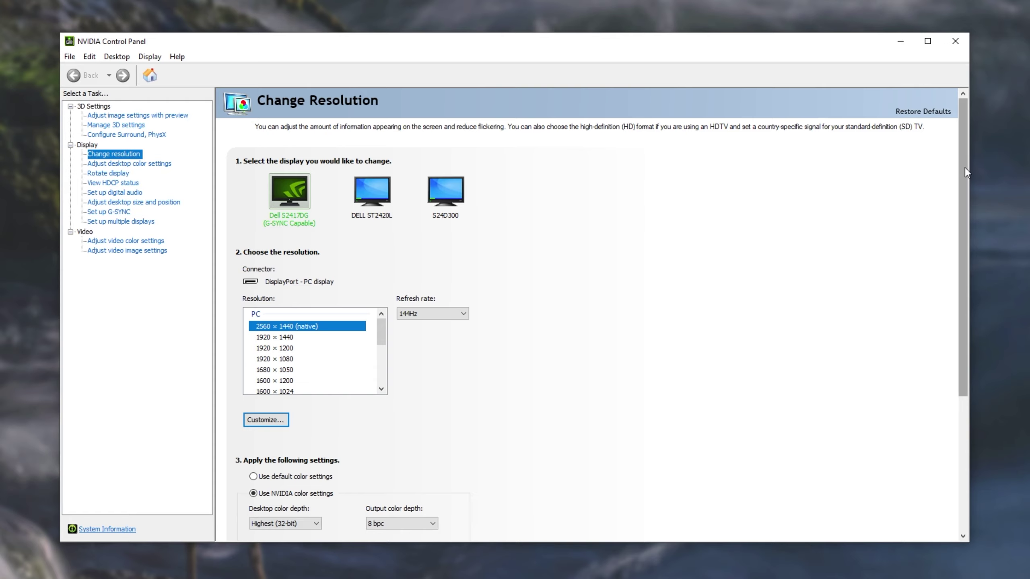
{"action": "scroll", "coordinate": [962, 243], "scroll_direction": "down", "scroll_amount": 5}
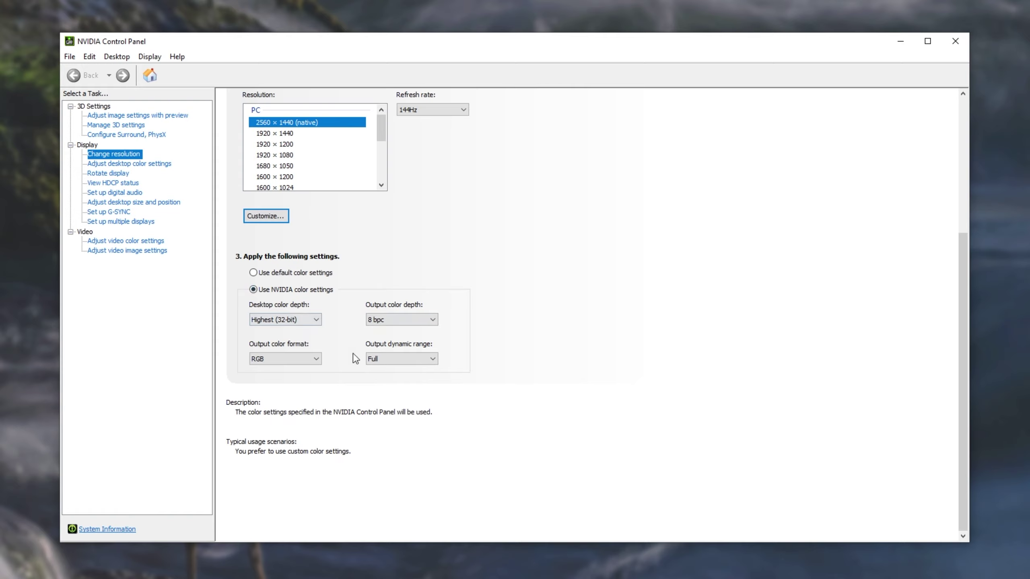
{"action": "left_click", "coordinate": [383, 359]}
{"action": "left_click", "coordinate": [379, 369]}
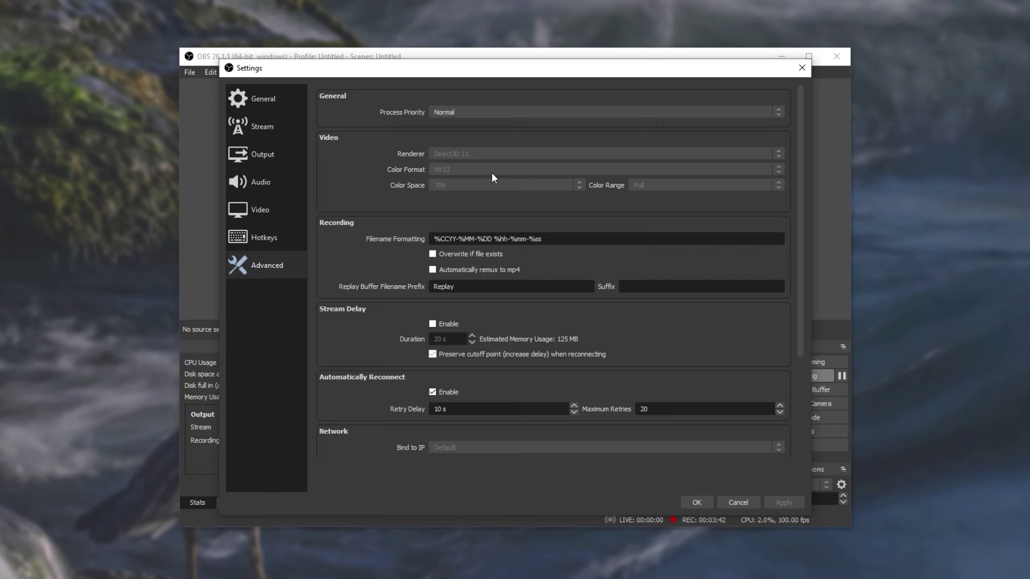
- Show the Output page's Recording tab and select the 60000 Kbps bitrate value
{"action": "left_click", "coordinate": [286, 149]}
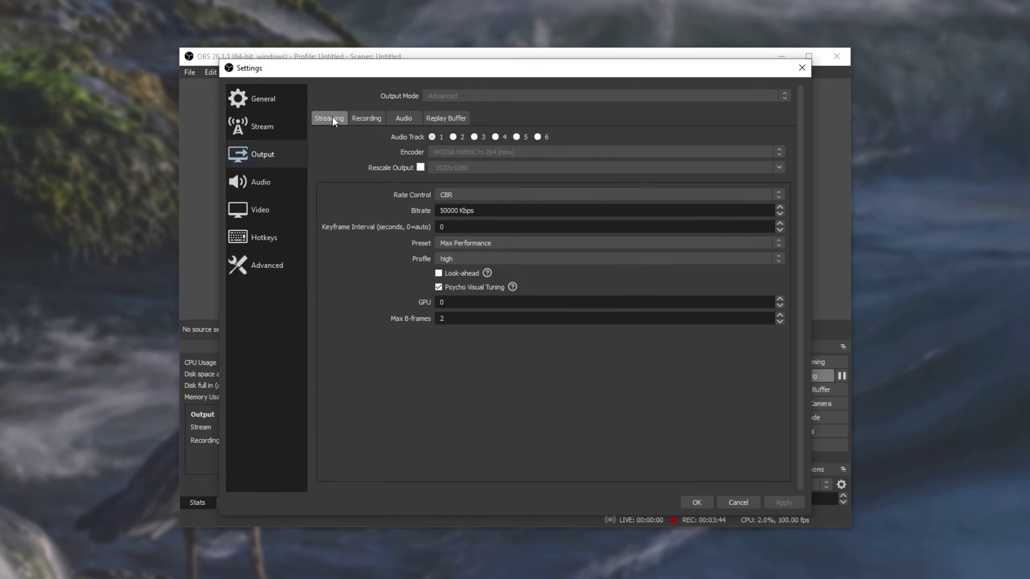
{"action": "left_click", "coordinate": [362, 121]}
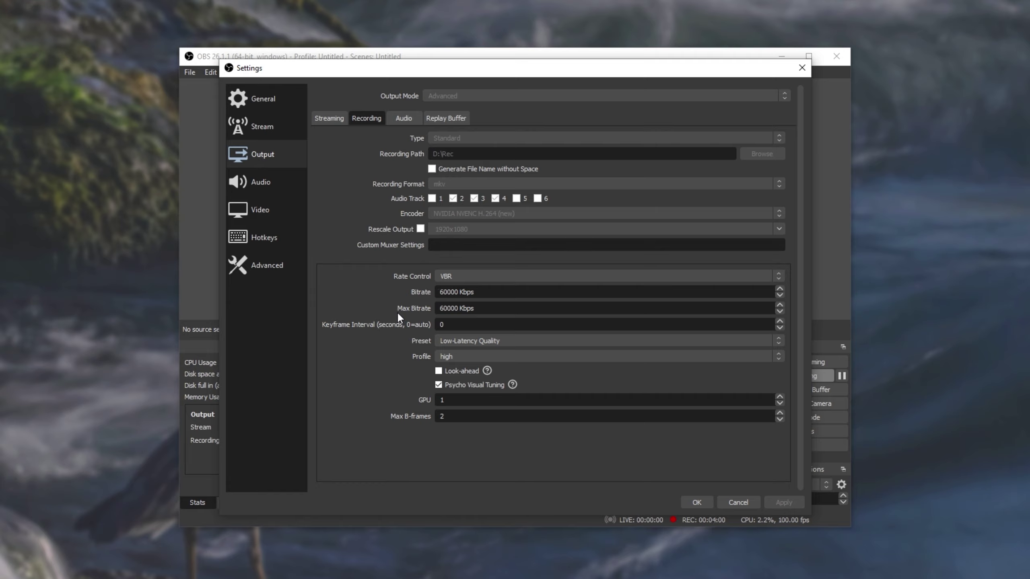
{"action": "left_click_drag", "start_coordinate": [474, 292], "coordinate": [401, 291]}
{"action": "type", "text": "50000"}
{"action": "left_click_drag", "start_coordinate": [496, 294], "coordinate": [408, 295]}
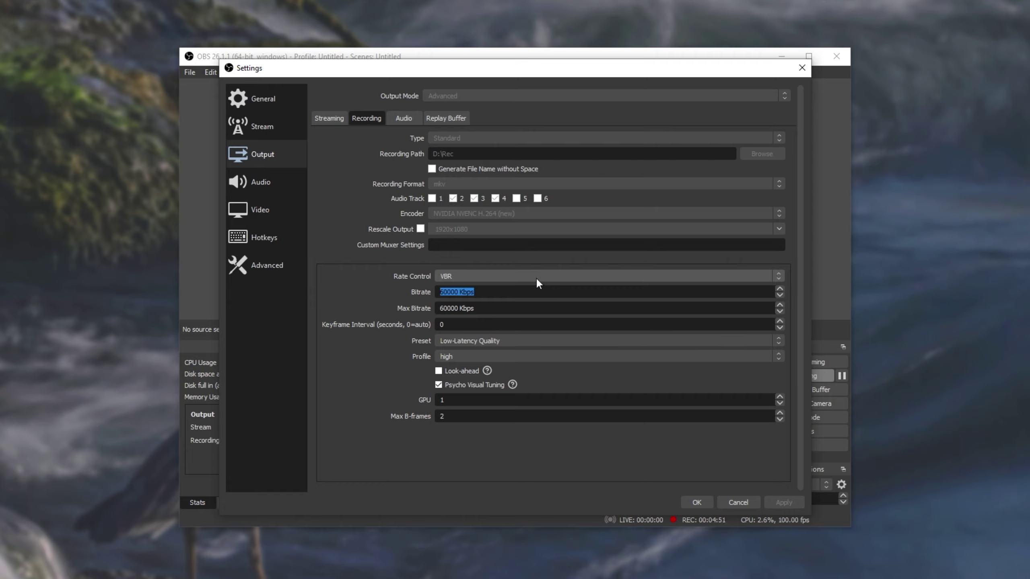
- Try recording rate control modes CQP, CBR, VBR and Lossless, finally settling on VBR
{"action": "left_click", "coordinate": [492, 274]}
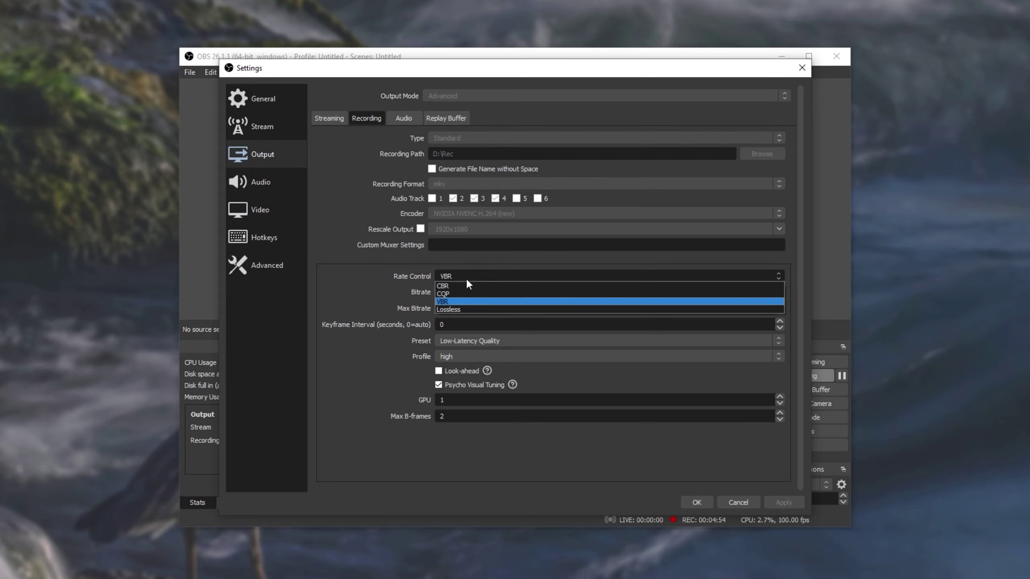
{"action": "left_click", "coordinate": [458, 294]}
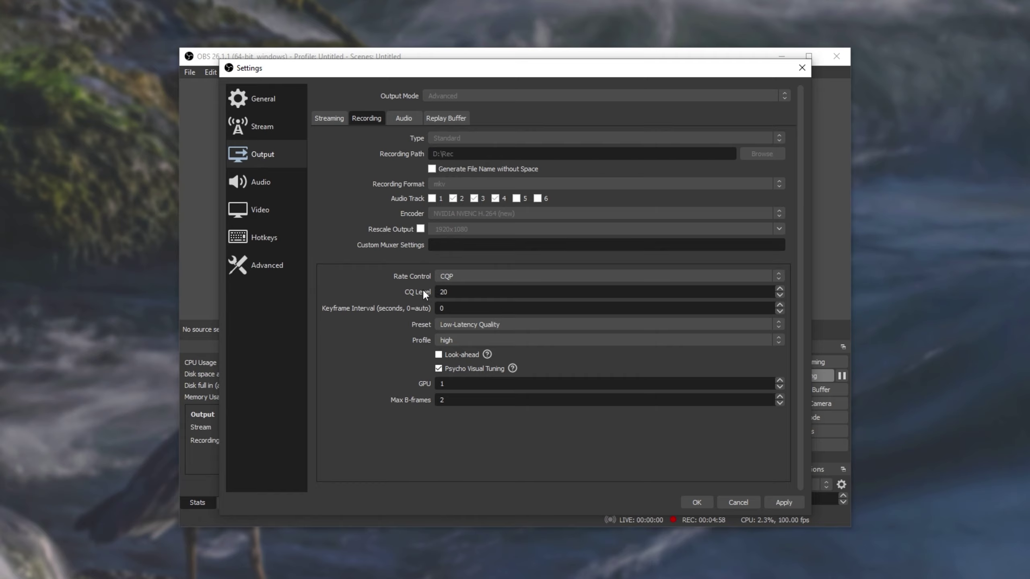
{"action": "left_click", "coordinate": [461, 277]}
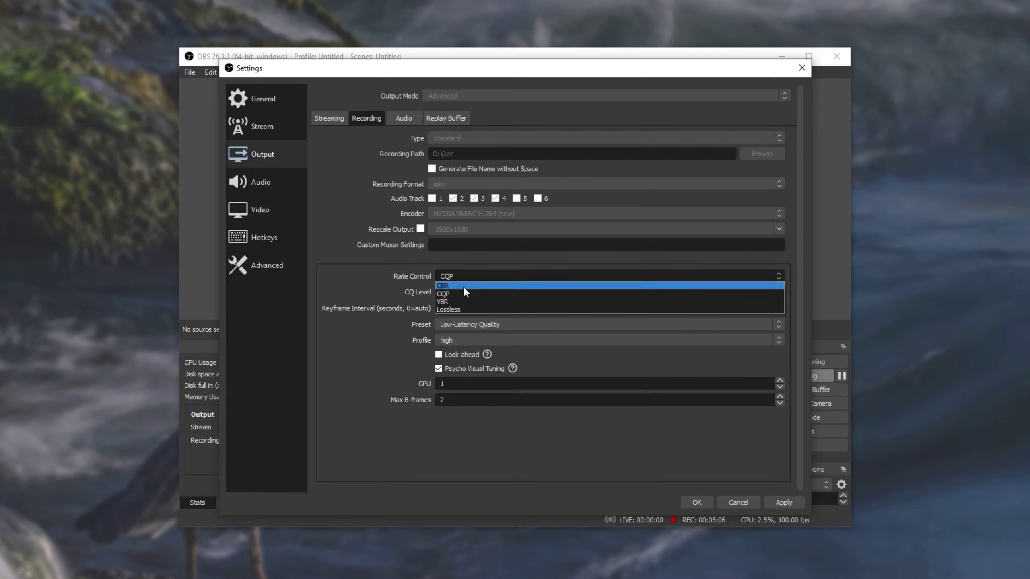
{"action": "left_click", "coordinate": [463, 285]}
{"action": "left_click", "coordinate": [460, 277]}
{"action": "left_click", "coordinate": [461, 301]}
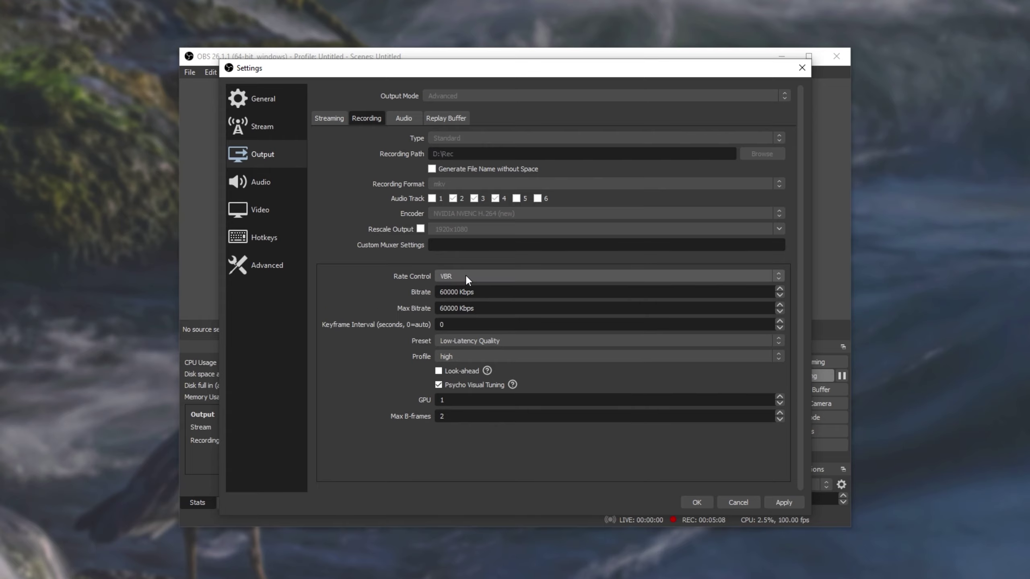
{"action": "left_click", "coordinate": [465, 275]}
{"action": "left_click", "coordinate": [462, 309]}
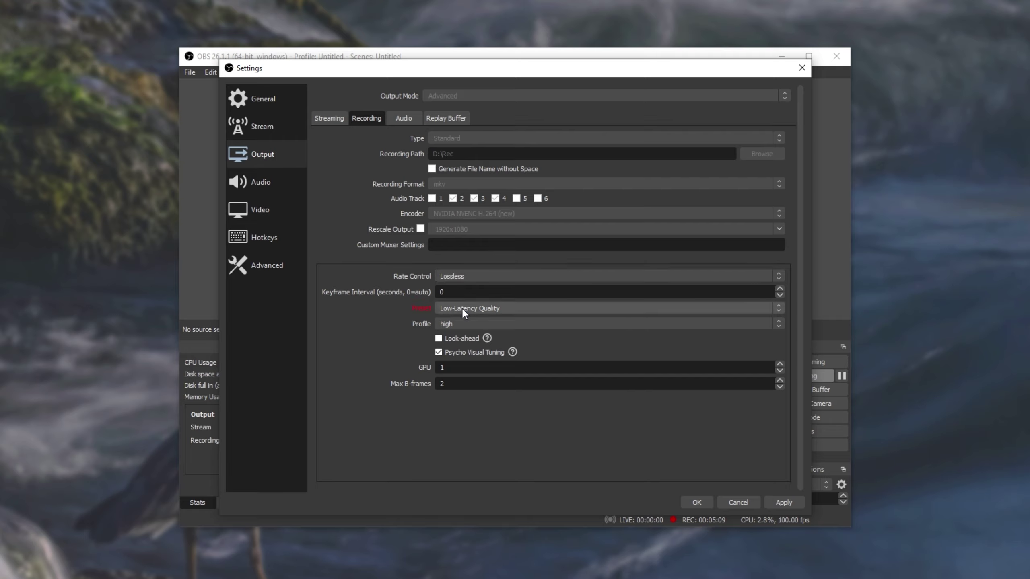
{"action": "left_click", "coordinate": [472, 275]}
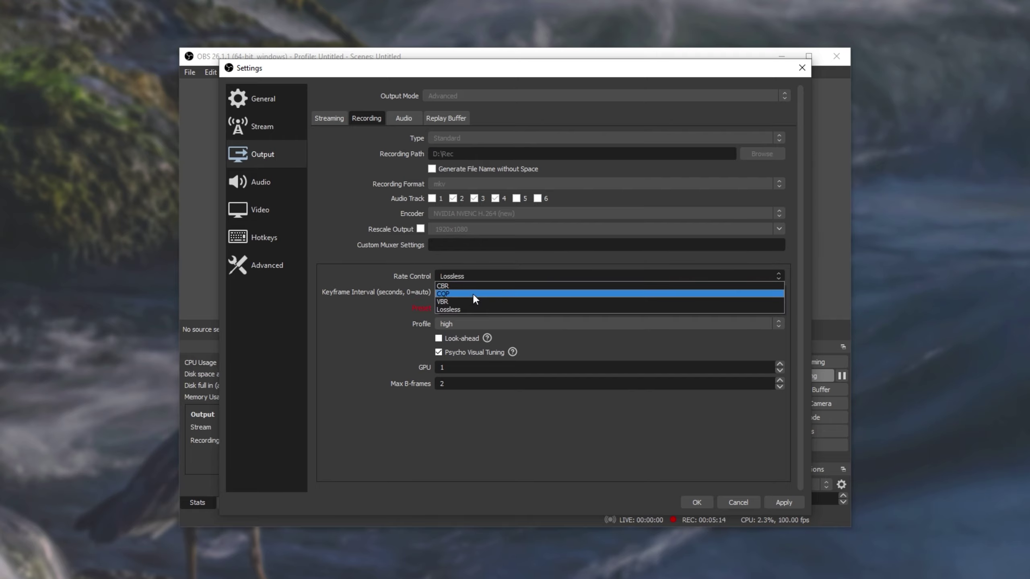
{"action": "left_click", "coordinate": [471, 300]}
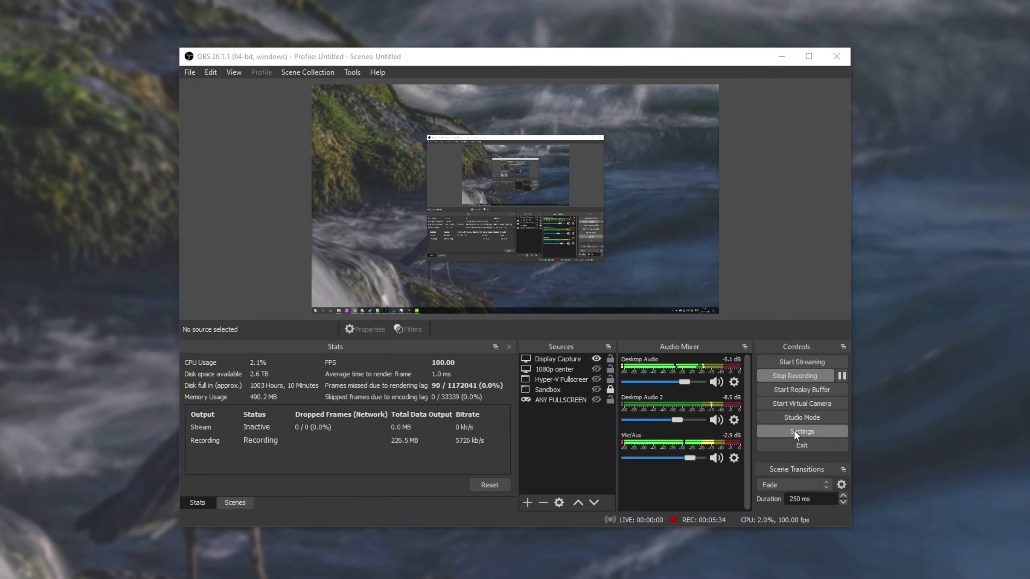
- Review the Video, Hotkeys and Advanced pages, confirming NV12, 709 and Full color range
{"action": "left_click", "coordinate": [793, 430]}
{"action": "left_click", "coordinate": [285, 216]}
{"action": "left_click", "coordinate": [279, 238]}
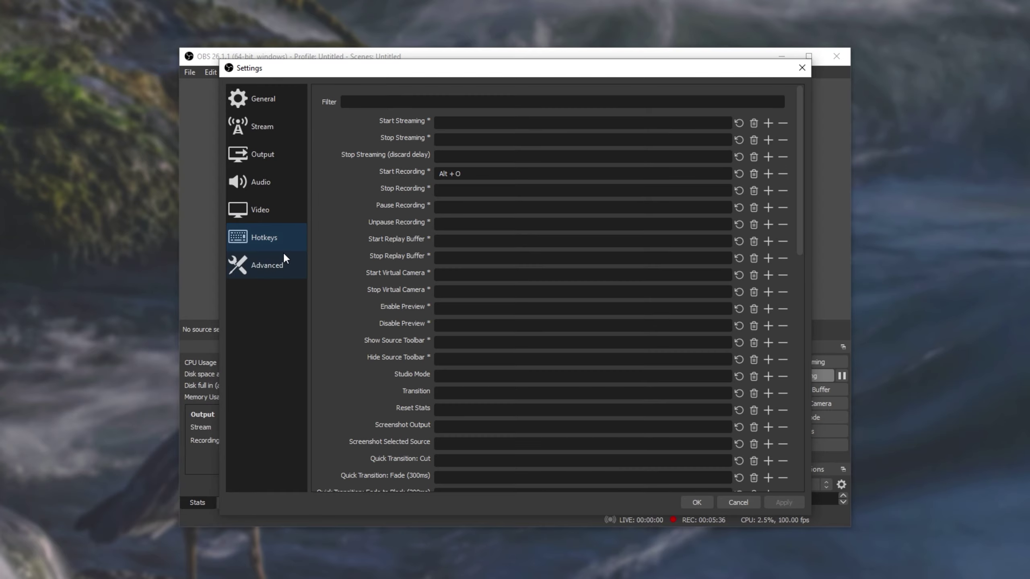
{"action": "left_click", "coordinate": [270, 265]}
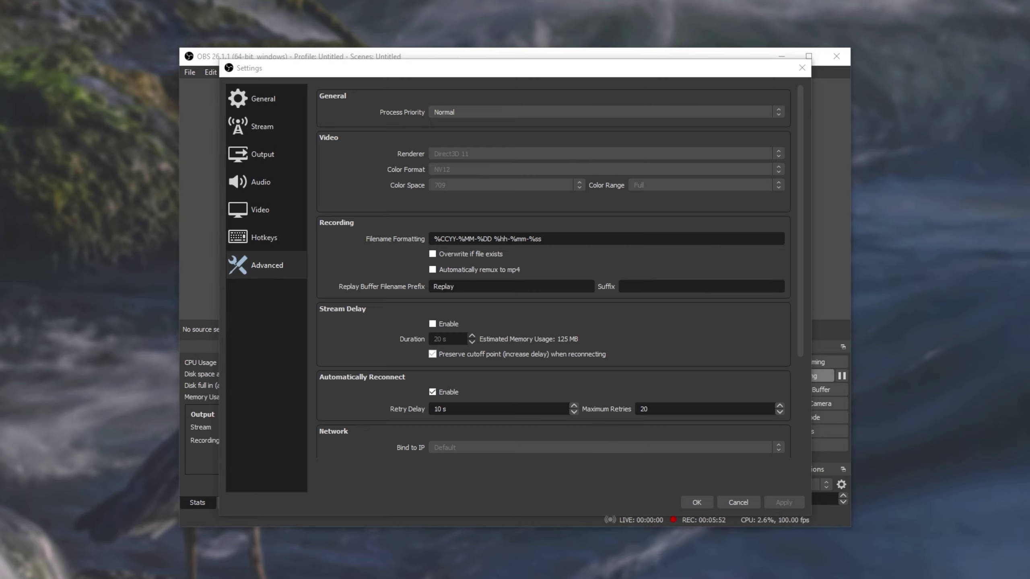
{"action": "left_click", "coordinate": [802, 68]}
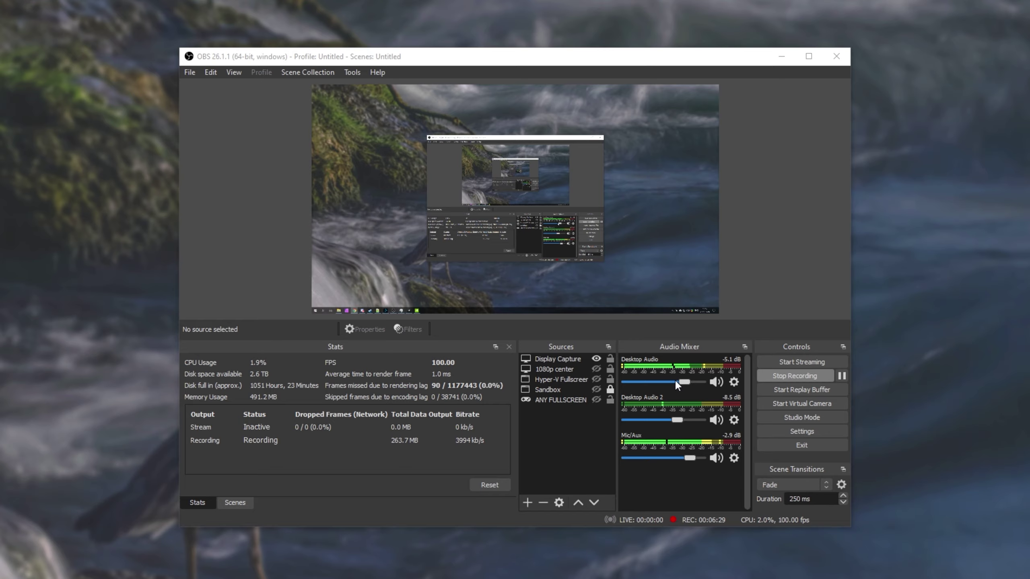
{"action": "left_click", "coordinate": [790, 431]}
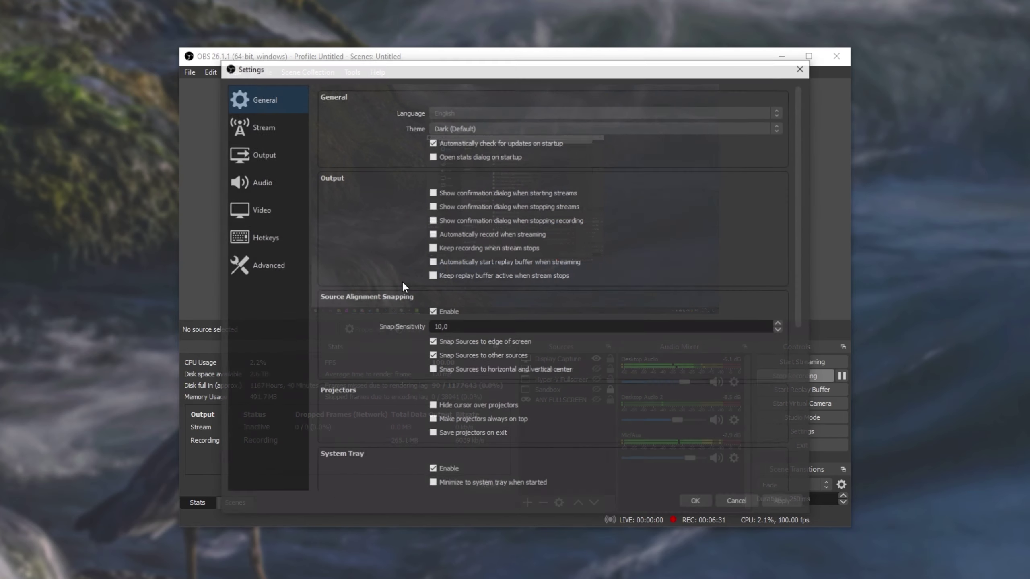
{"action": "left_click", "coordinate": [263, 262]}
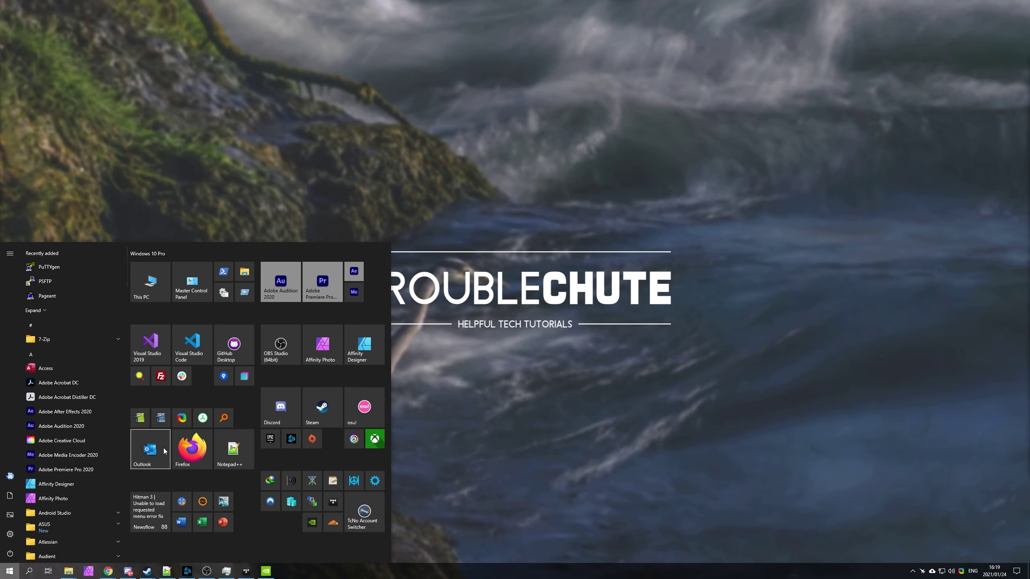
- Launch Streamlabs OBS via Start search and view its Recording output: NVENC, VBR 60000 Kbps
{"action": "type", "text": "streamlabs"}
{"action": "key", "text": "Return"}
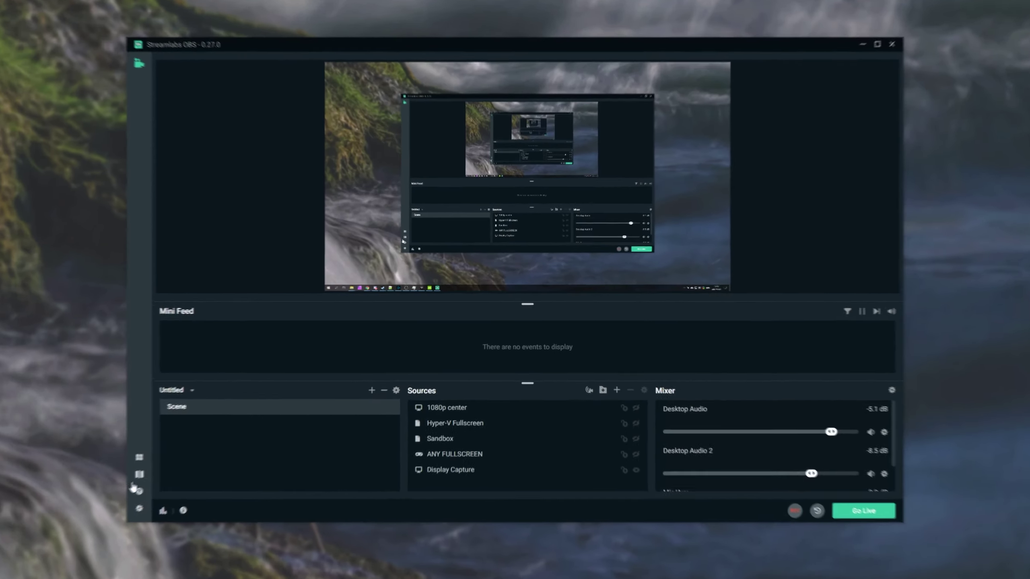
{"action": "left_click", "coordinate": [116, 522]}
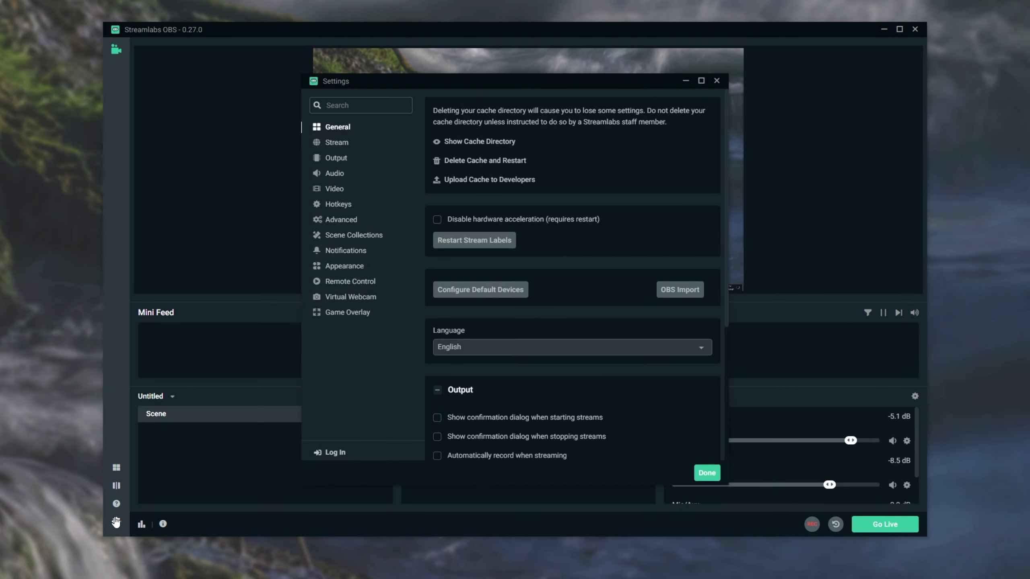
{"action": "left_click", "coordinate": [345, 162]}
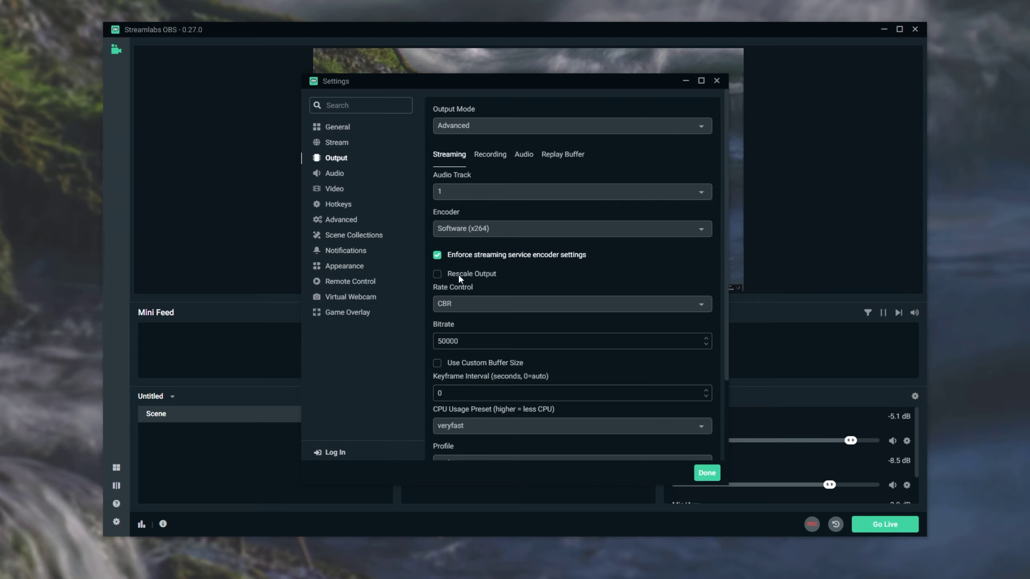
{"action": "left_click", "coordinate": [490, 154]}
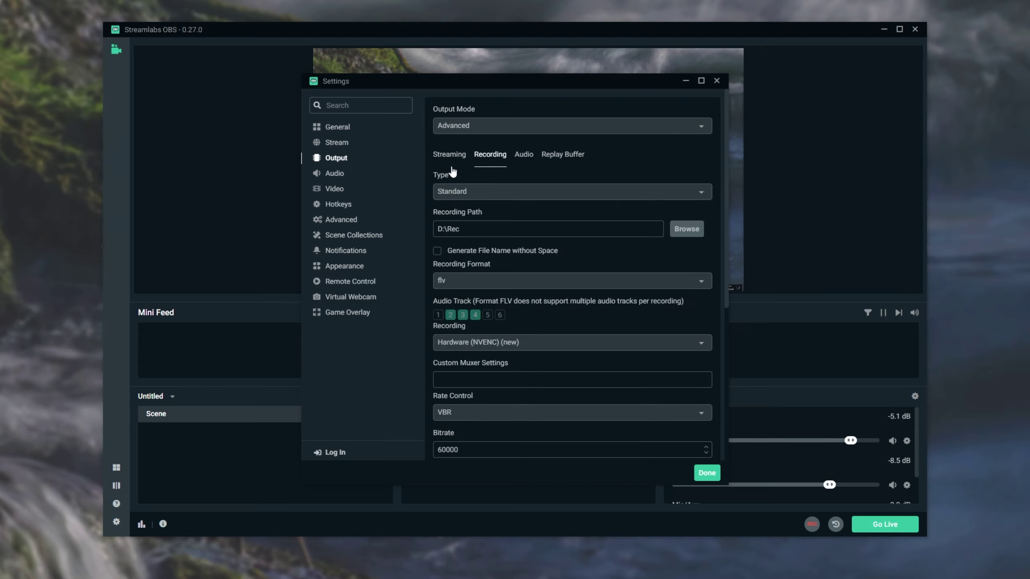
{"action": "scroll", "coordinate": [497, 377], "scroll_direction": "down", "scroll_amount": 5}
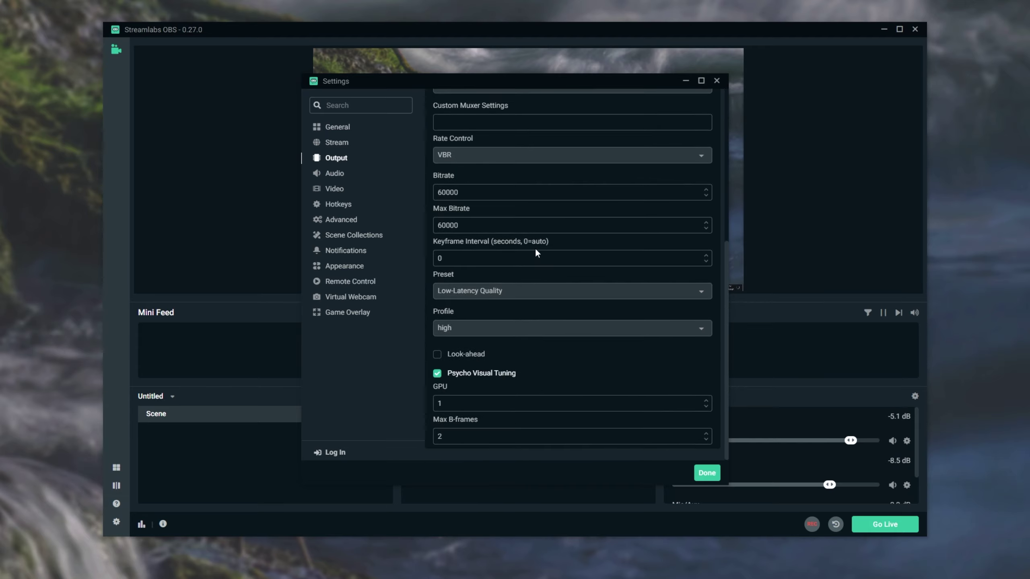
- On the Advanced page, choose NV12 color format, 709 YUV color space and Full YUV range
{"action": "left_click", "coordinate": [348, 221]}
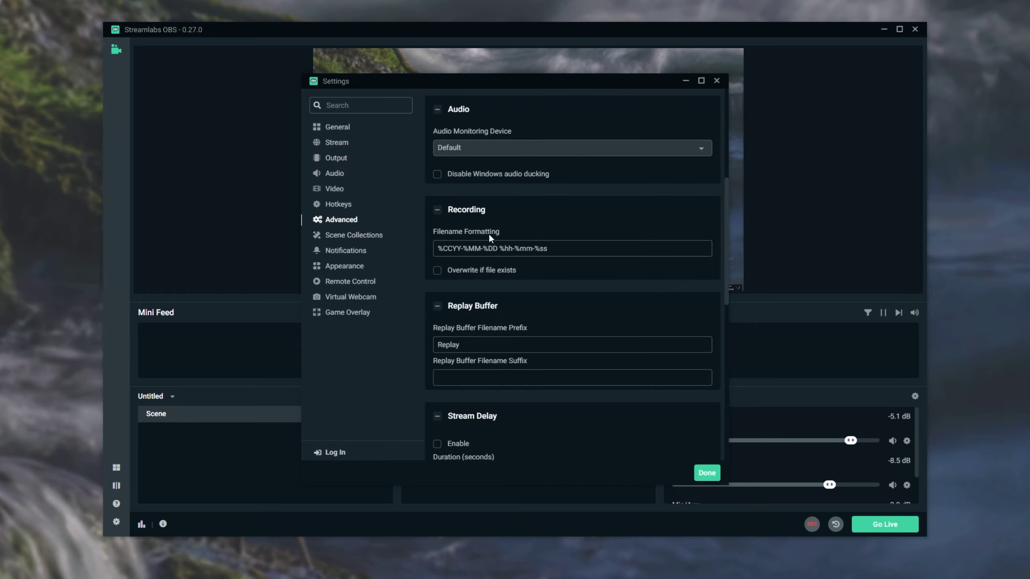
{"action": "scroll", "coordinate": [489, 233], "scroll_direction": "up", "scroll_amount": 5}
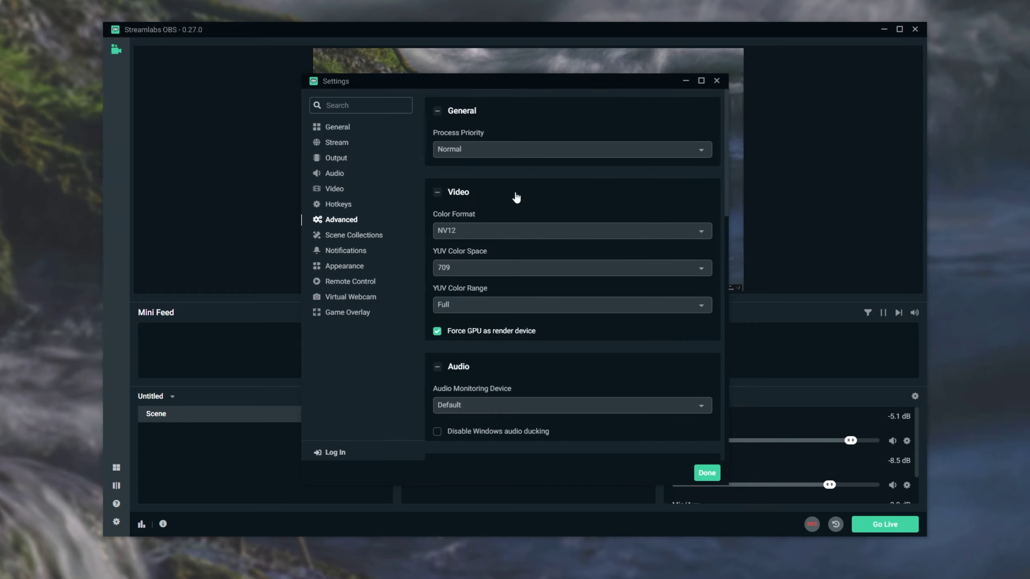
{"action": "left_click", "coordinate": [560, 234]}
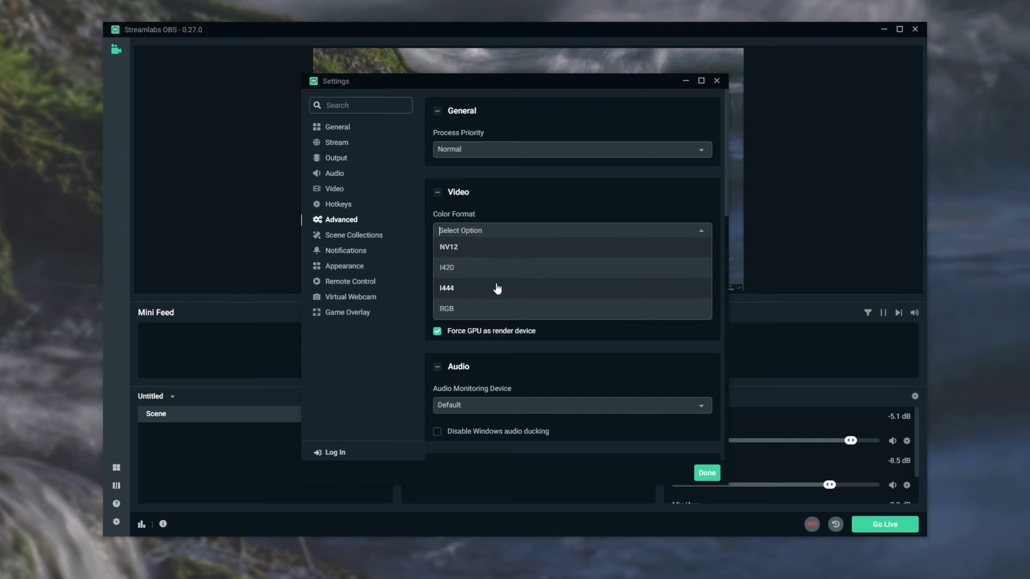
{"action": "left_click", "coordinate": [472, 247]}
{"action": "left_click", "coordinate": [475, 265]}
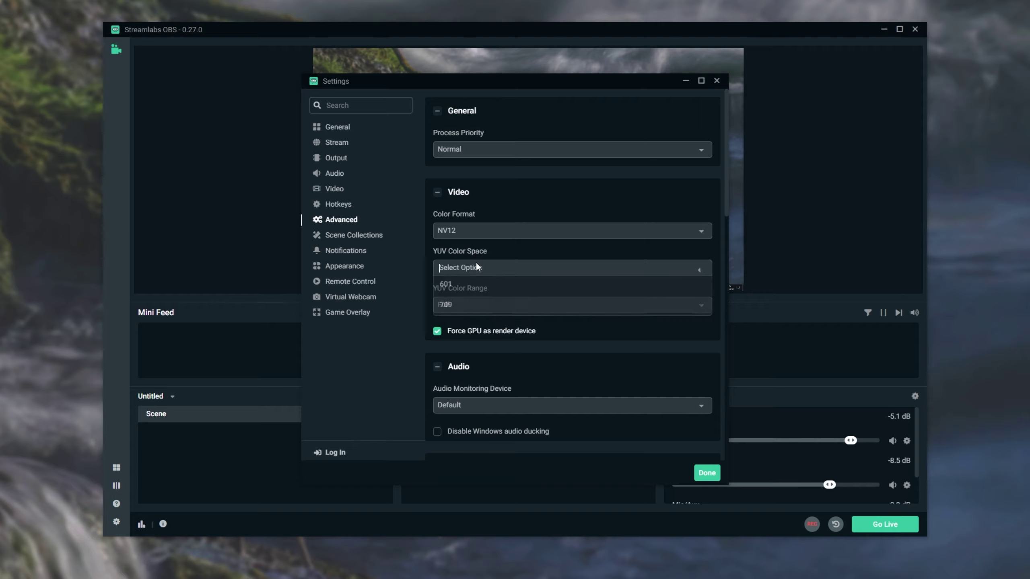
{"action": "left_click", "coordinate": [462, 304]}
{"action": "left_click", "coordinate": [462, 304]}
{"action": "left_click", "coordinate": [451, 339]}
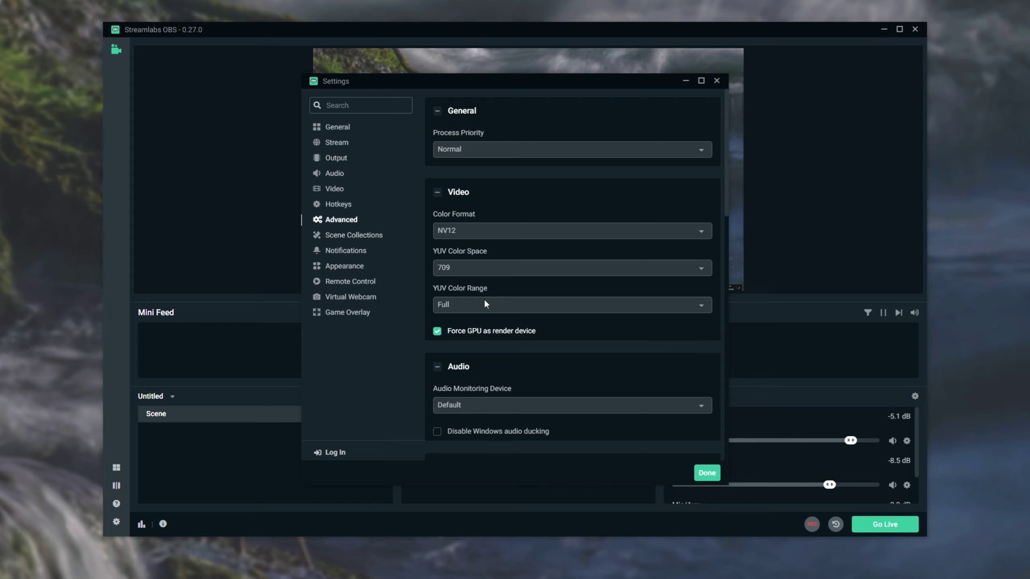
- Close Streamlabs OBS settings with Done, keeping the new color options
{"action": "left_click", "coordinate": [707, 473]}
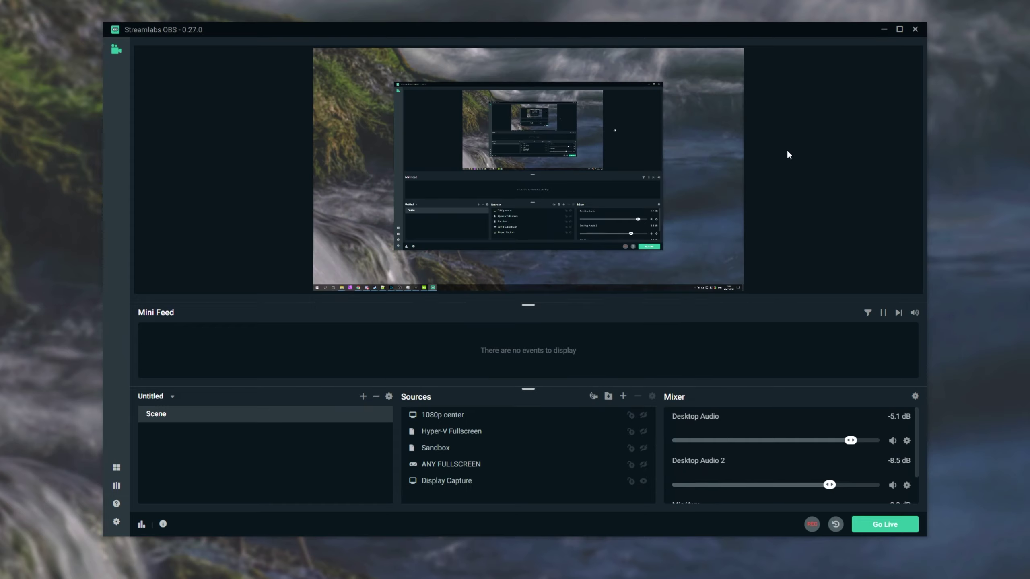